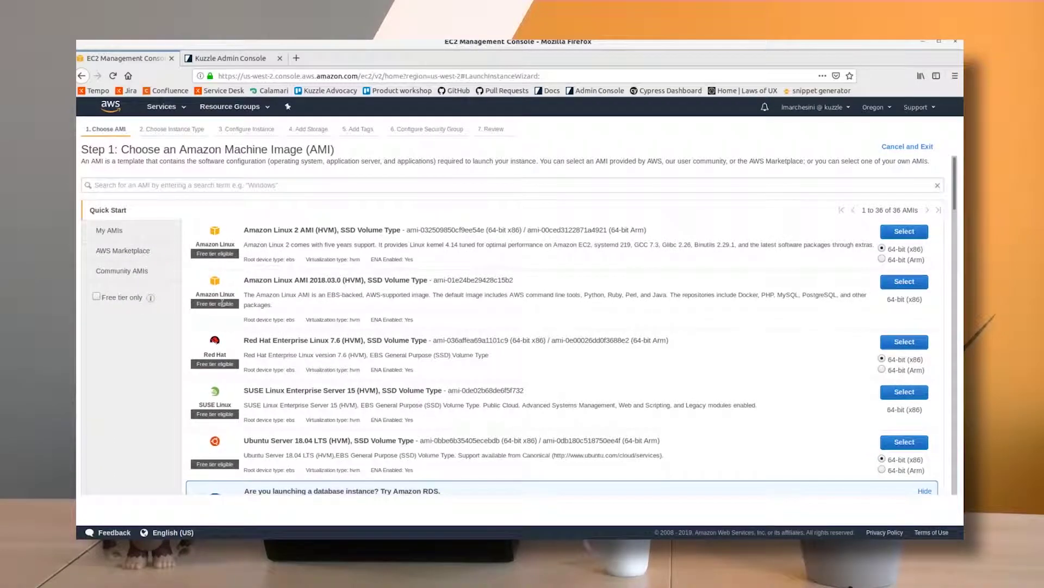
# Step: Search the AMI catalog for "kuzzle" and select the Kuzzle image from AWS Marketplace
pyautogui.click(217, 184)
pyautogui.write('kuzzle')
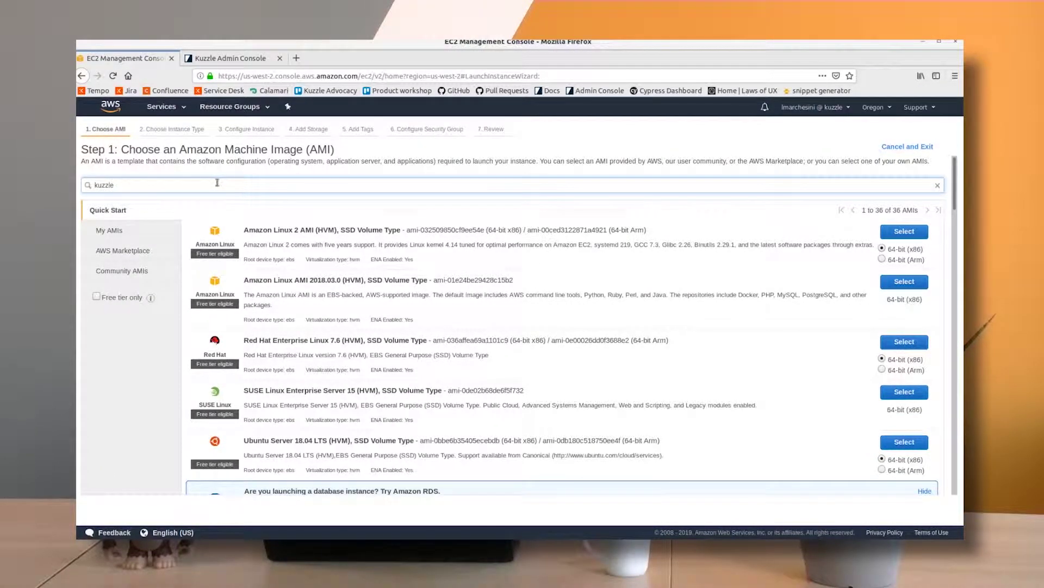
pyautogui.press('Return')
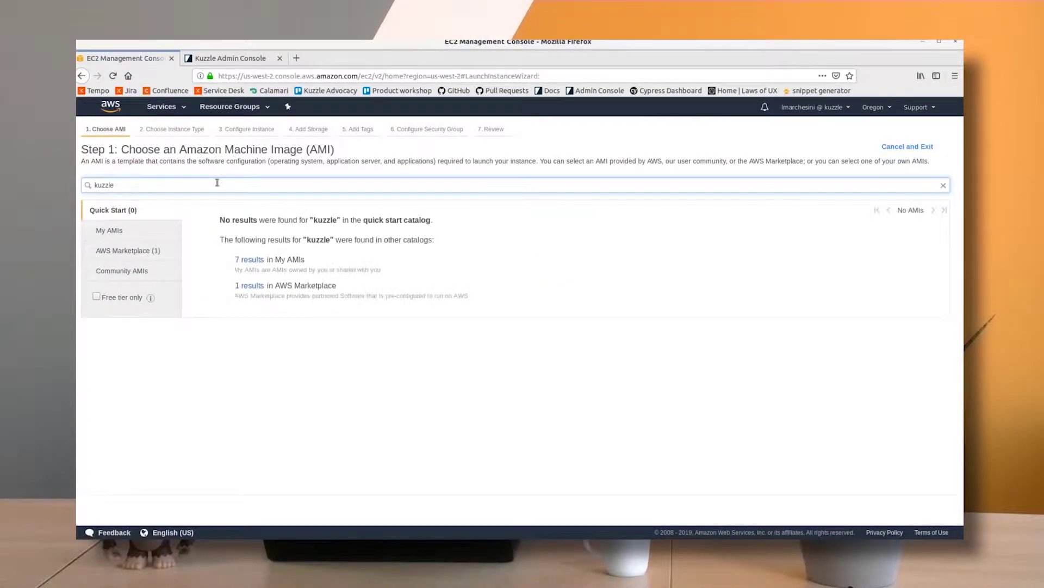
pyautogui.click(143, 250)
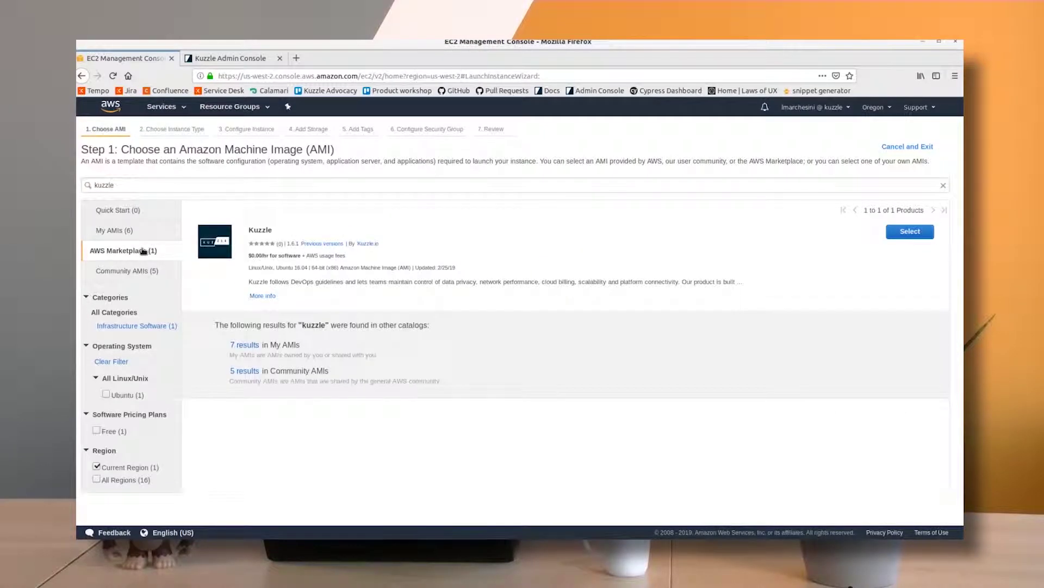
pyautogui.click(919, 235)
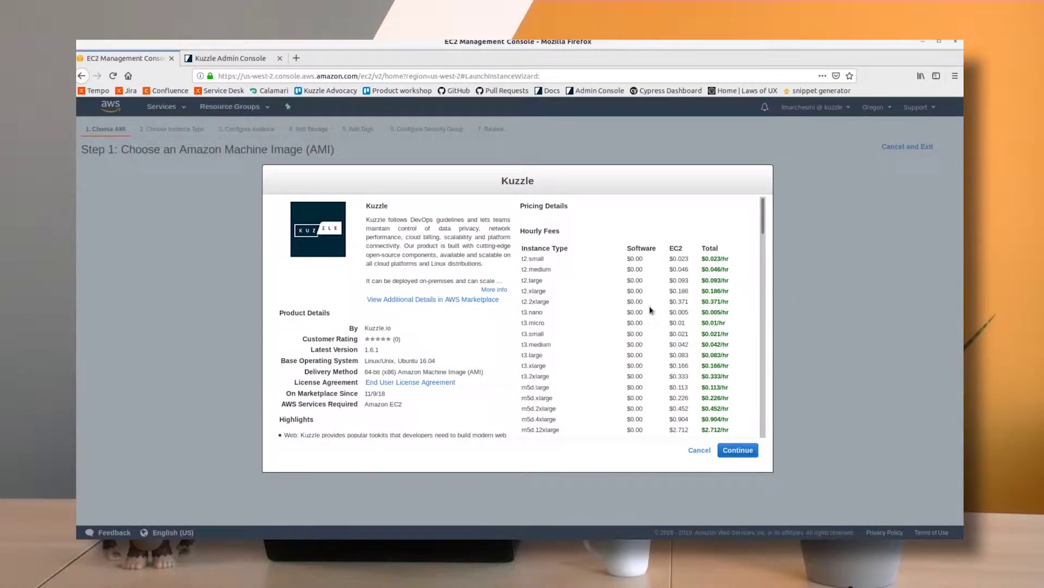
# Step: Review the Kuzzle image's pricing and usage instructions, and continue to the instance type selection
pyautogui.scroll(-6, 586, 329)
pyautogui.scroll(-2, 587, 328)
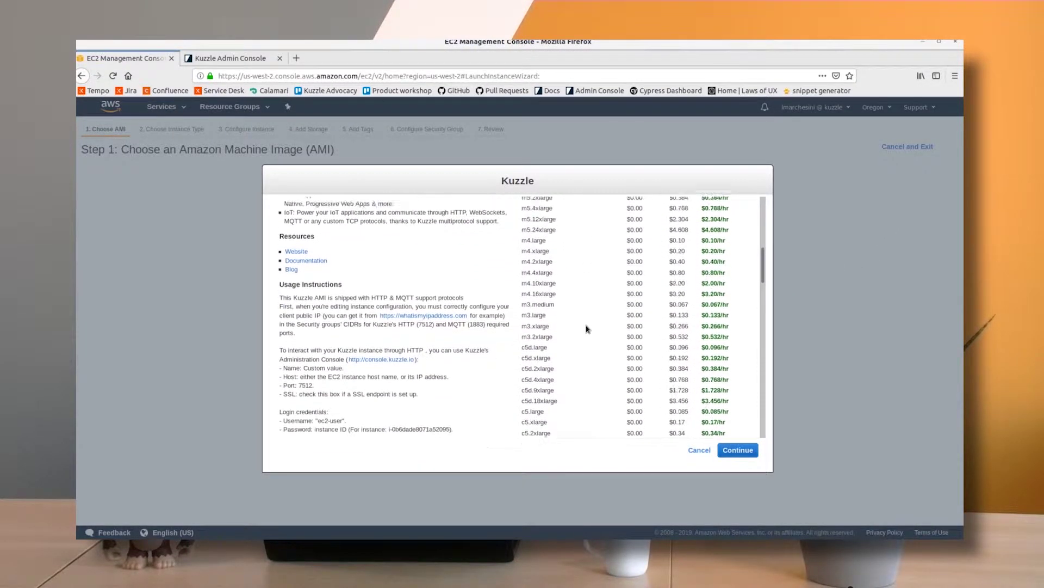
pyautogui.scroll(10, 587, 328)
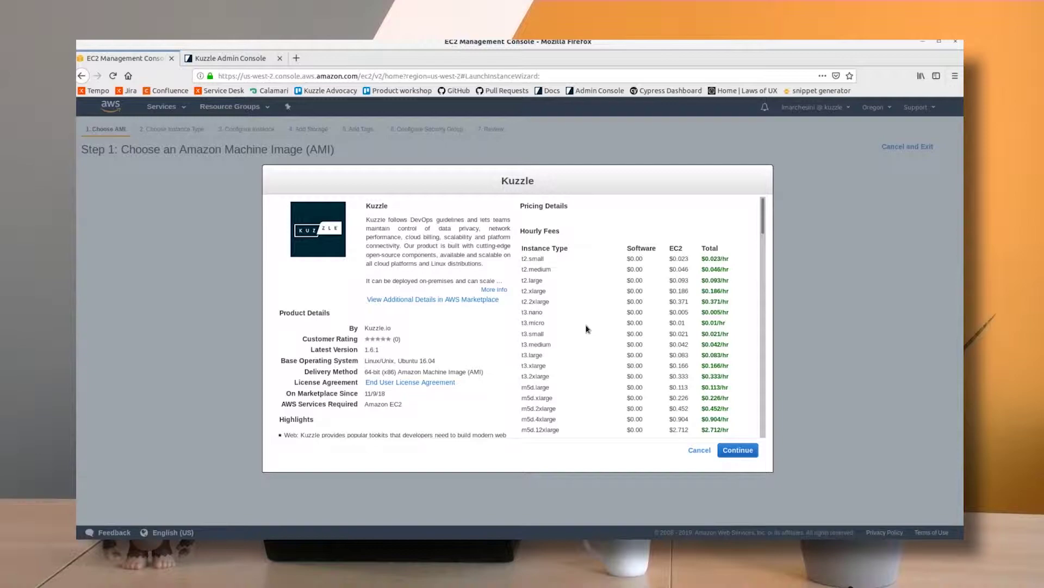
pyautogui.click(738, 450)
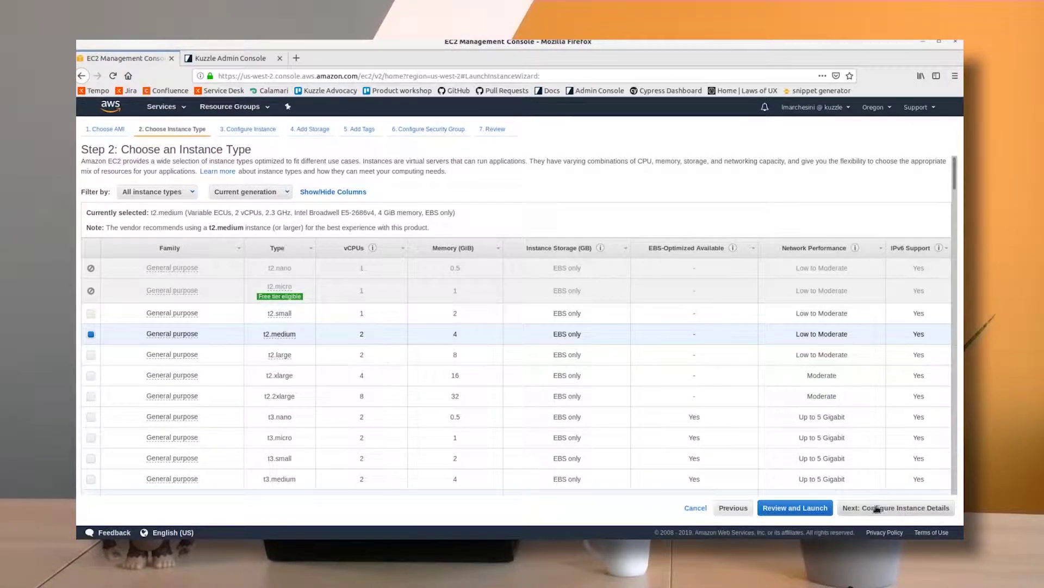
# Step: Launch the t2.medium instance with the existing key pair kuzzle, acknowledging access to its private key file
pyautogui.click(821, 508)
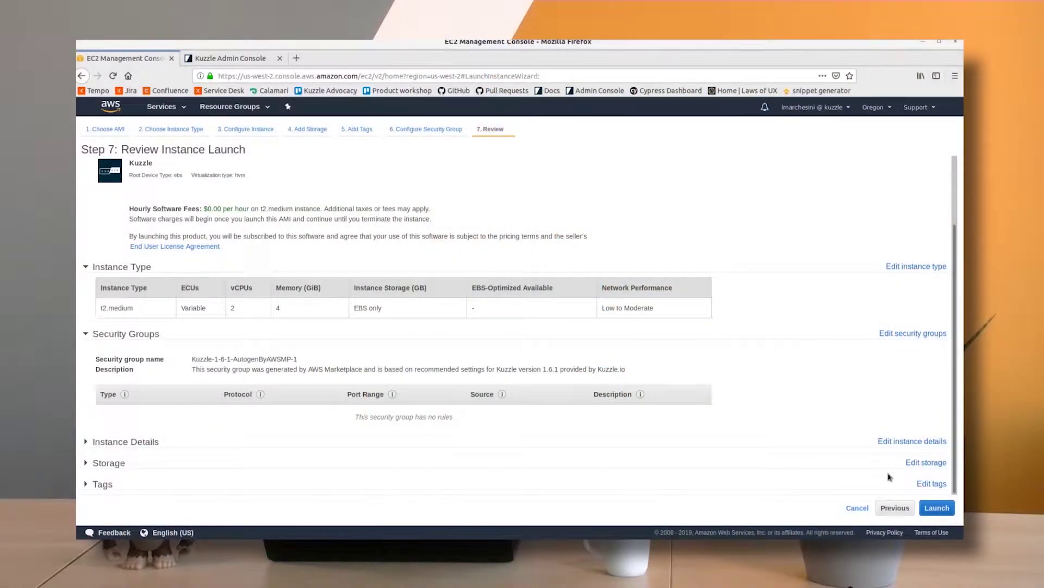
pyautogui.click(937, 508)
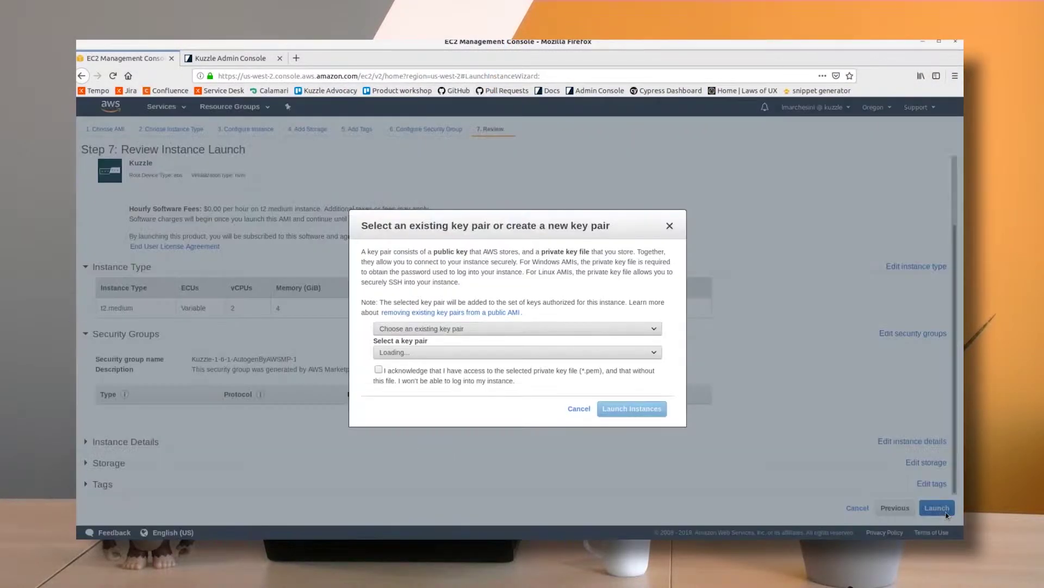
pyautogui.click(653, 352)
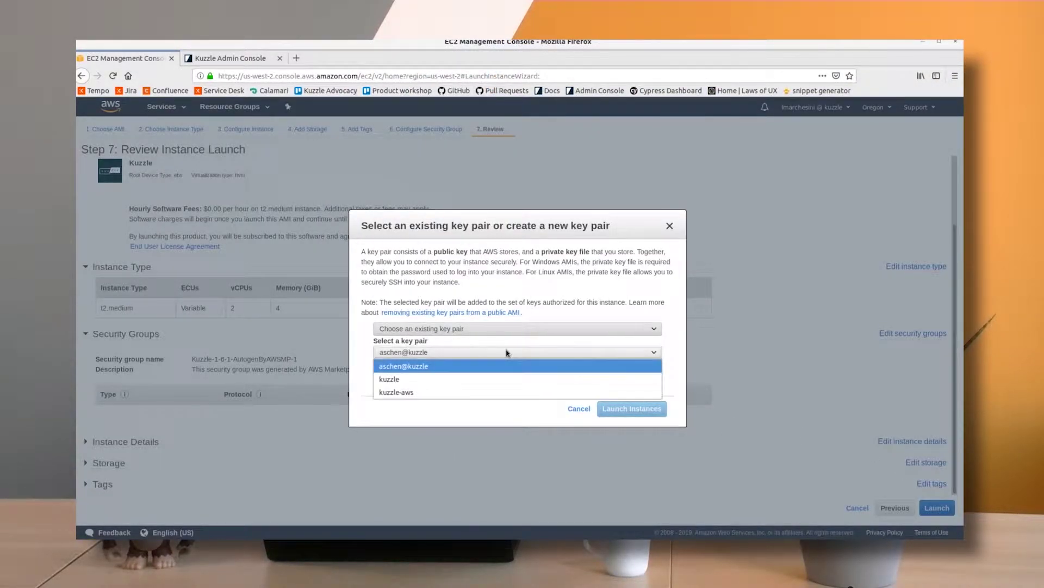
pyautogui.click(656, 377)
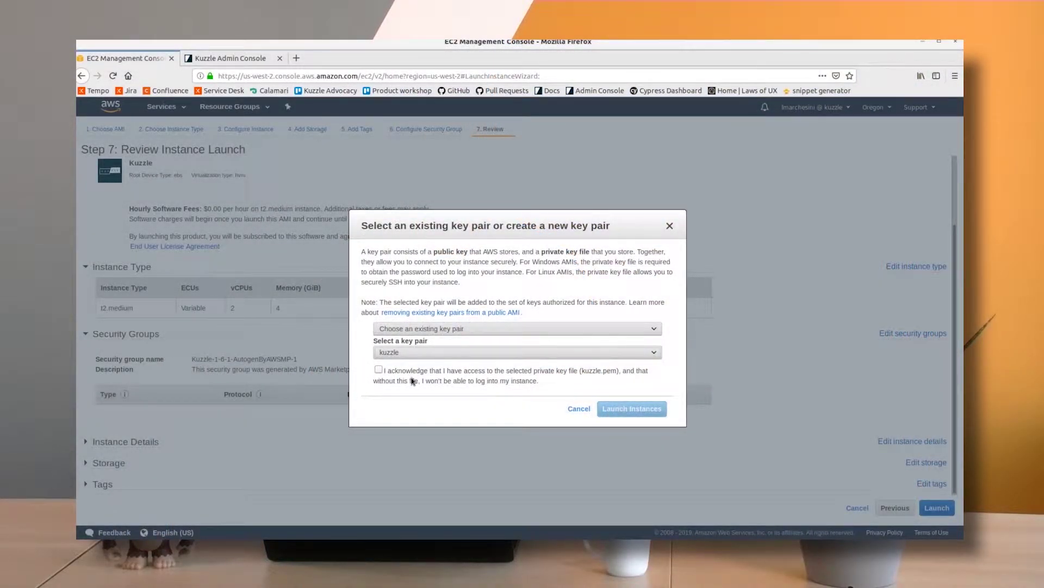
pyautogui.click(379, 370)
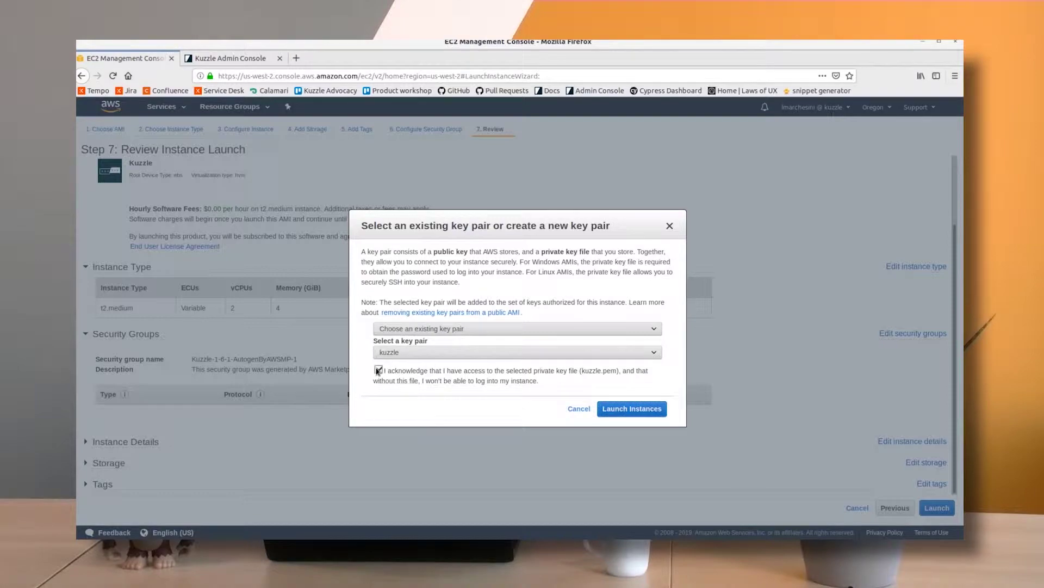
pyautogui.click(648, 409)
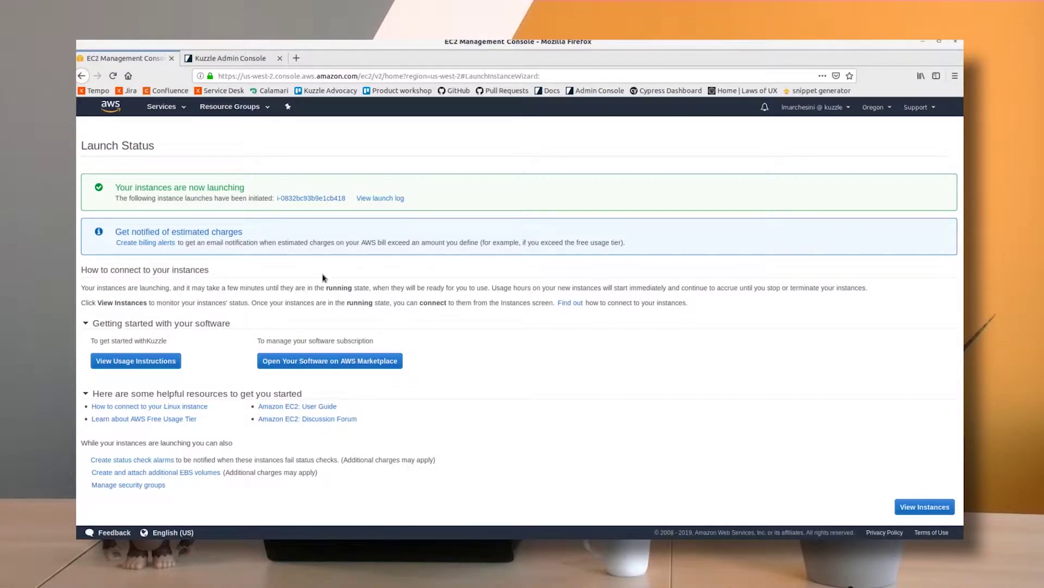
# Step: Open the running instances list in EC2 and select the newly launched Kuzzle instance
pyautogui.click(160, 106)
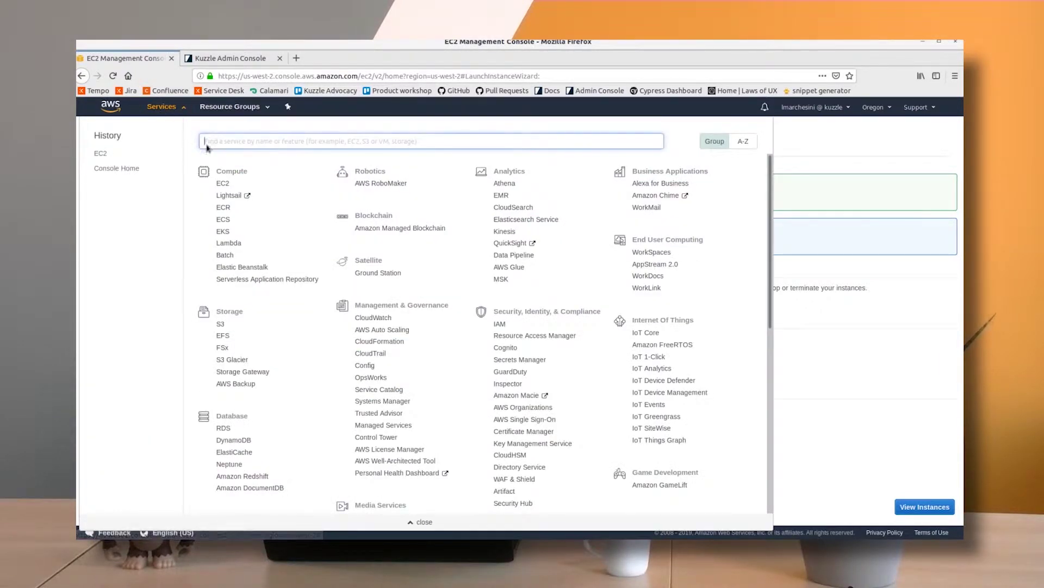
pyautogui.click(223, 183)
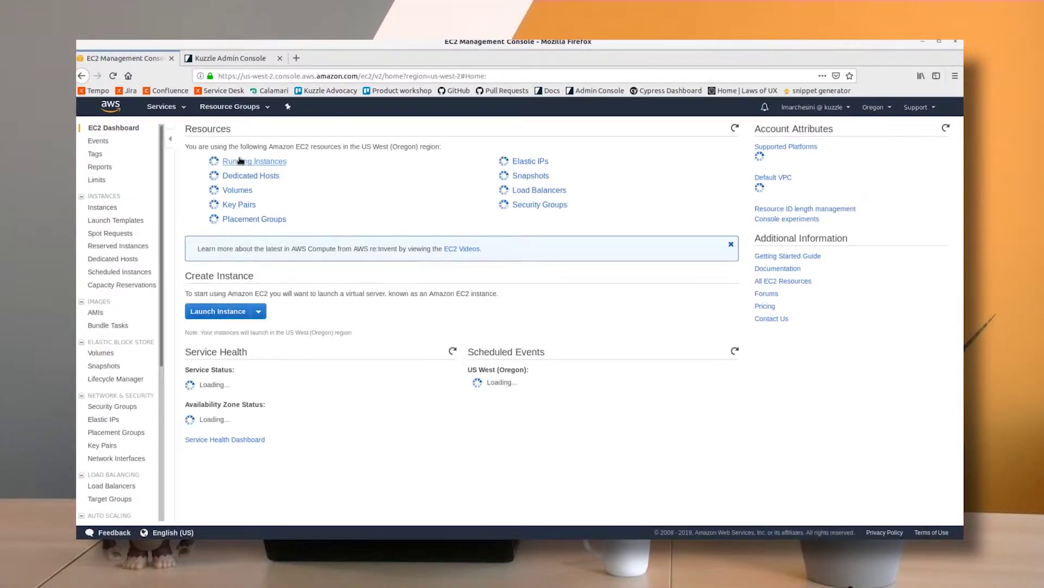
pyautogui.click(274, 162)
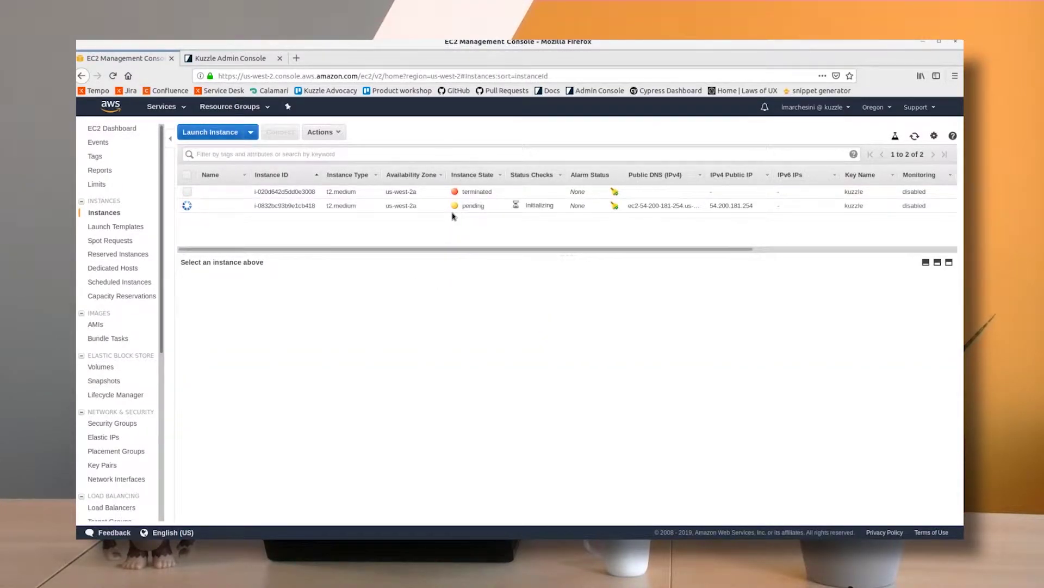
pyautogui.click(489, 208)
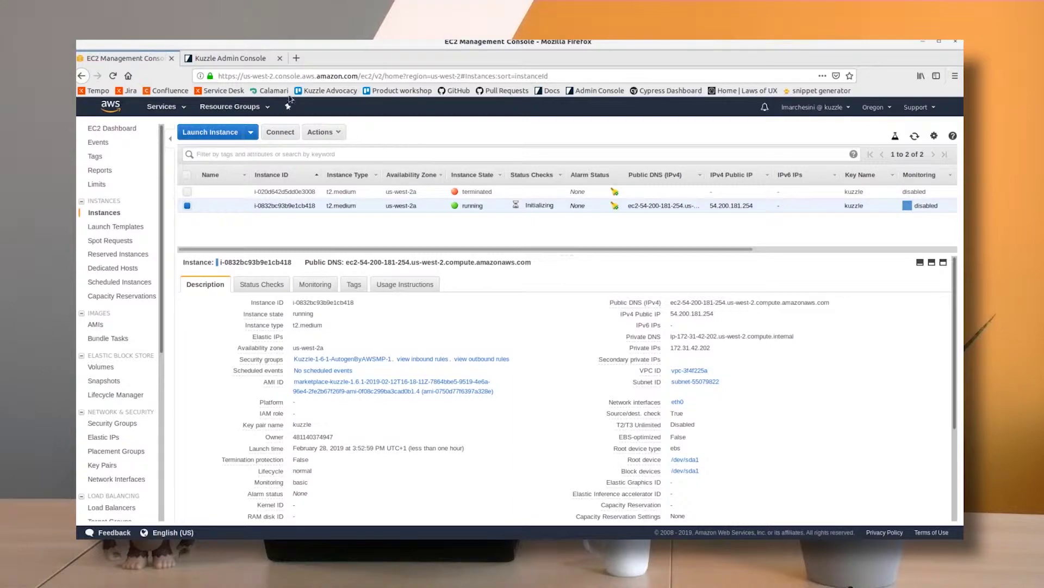
# Step: Switch to the Kuzzle Admin Console and start a new connection named AWS
pyautogui.click(259, 59)
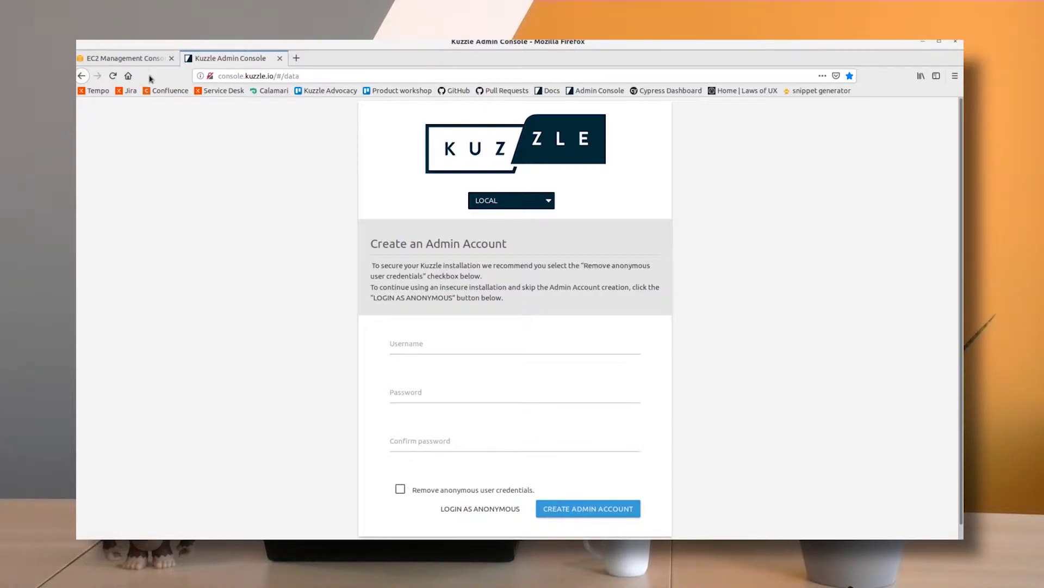
pyautogui.click(488, 202)
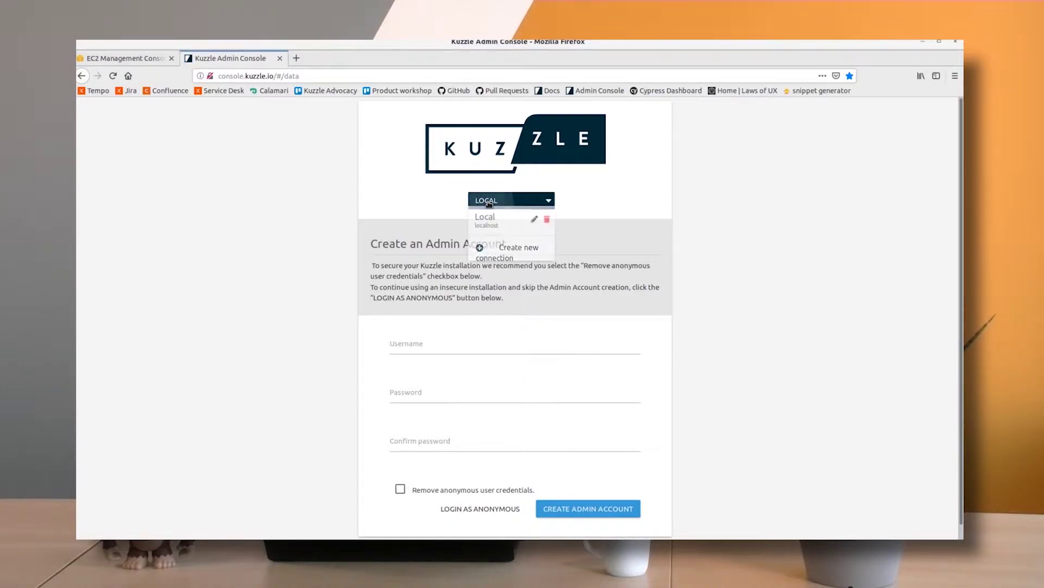
pyautogui.click(480, 245)
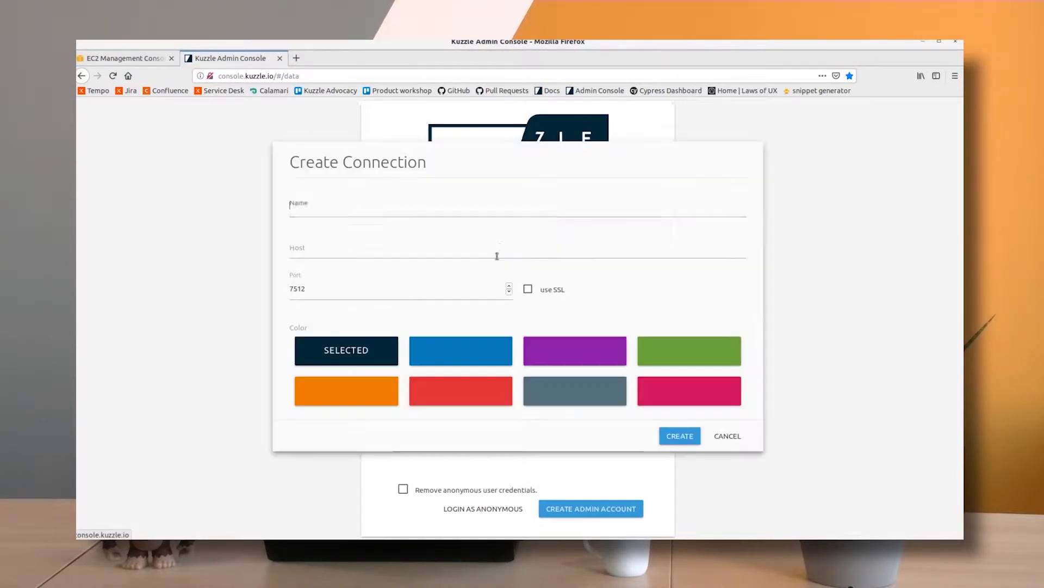
pyautogui.write('AWS')
pyautogui.click(413, 230)
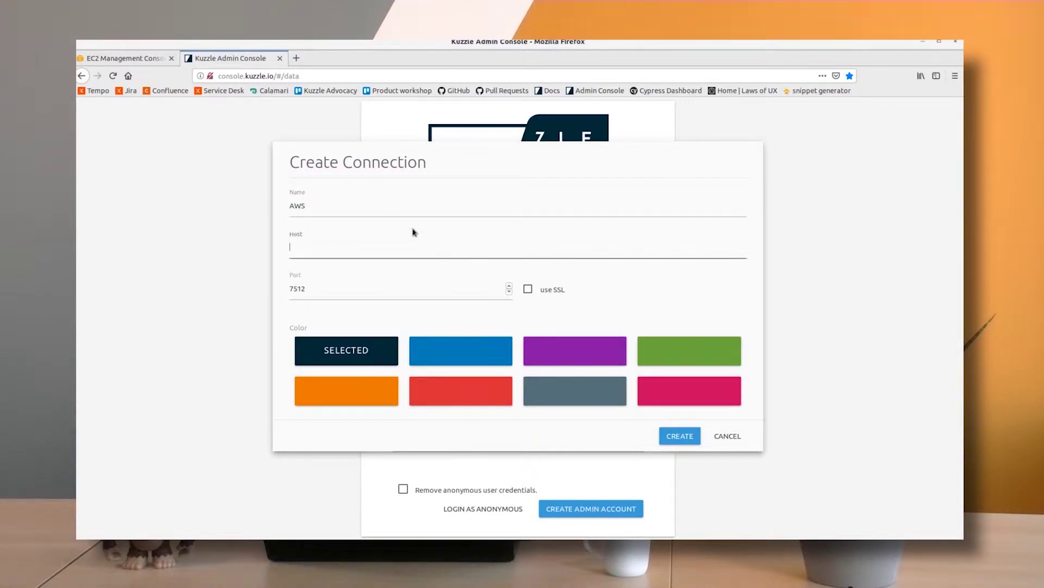
# Step: Set the connection's host to the instance's public DNS copied from EC2, choose orange as its color, and create it
pyautogui.click(144, 60)
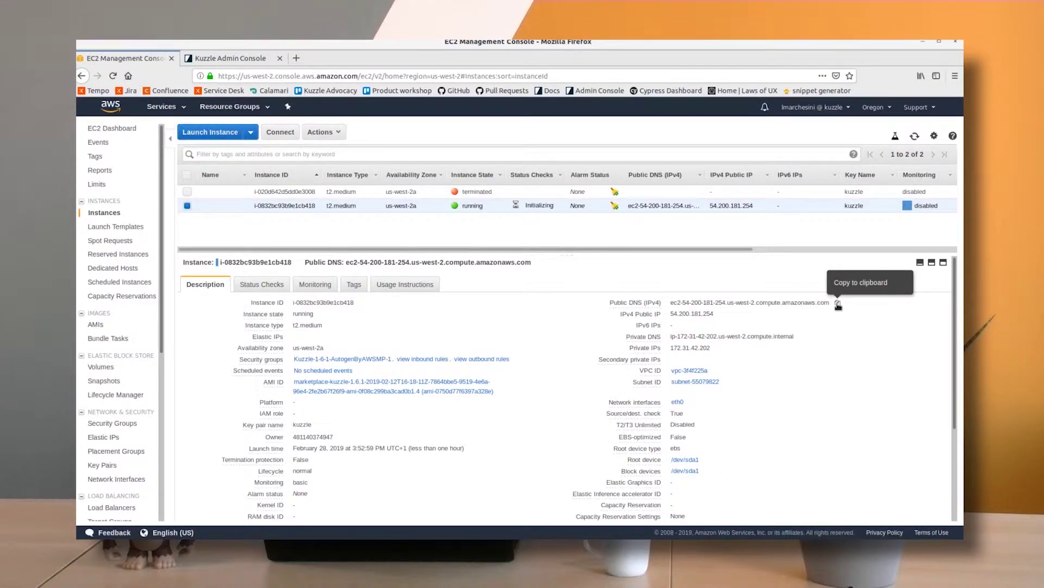
pyautogui.click(838, 304)
pyautogui.click(224, 59)
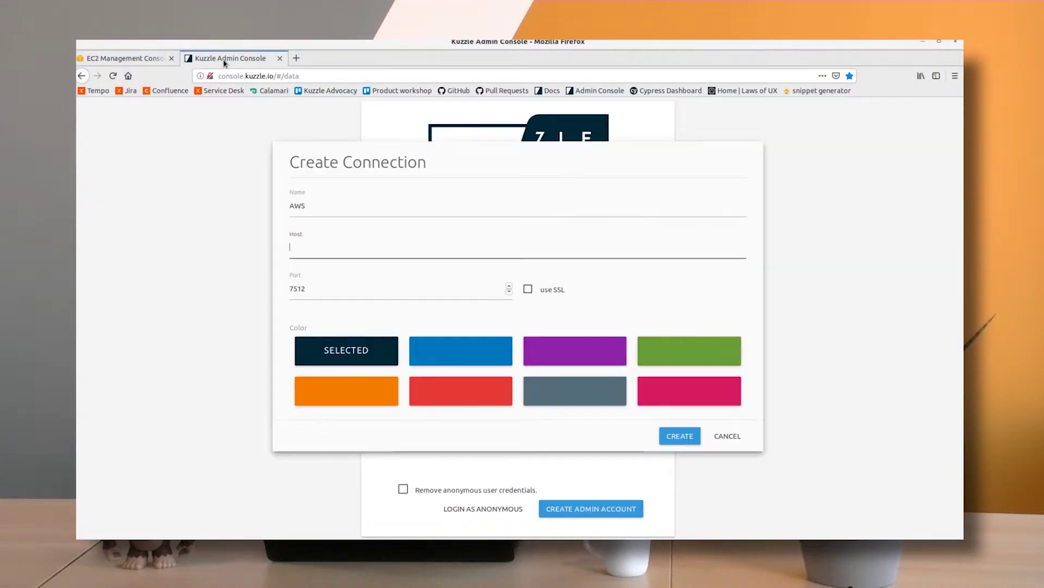
pyautogui.hotkey('ctrl', 'v')
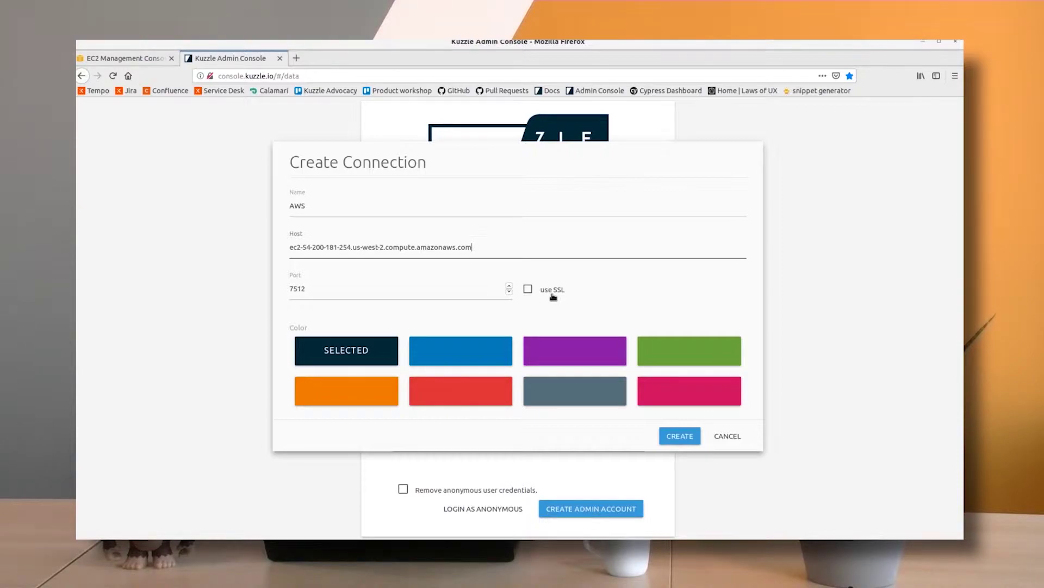
pyautogui.click(375, 396)
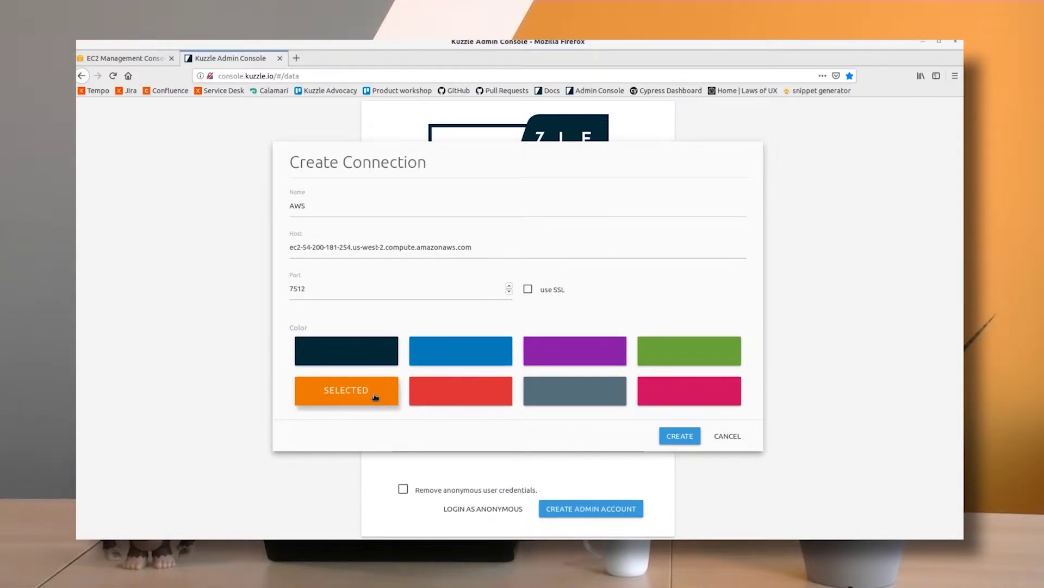
pyautogui.click(686, 438)
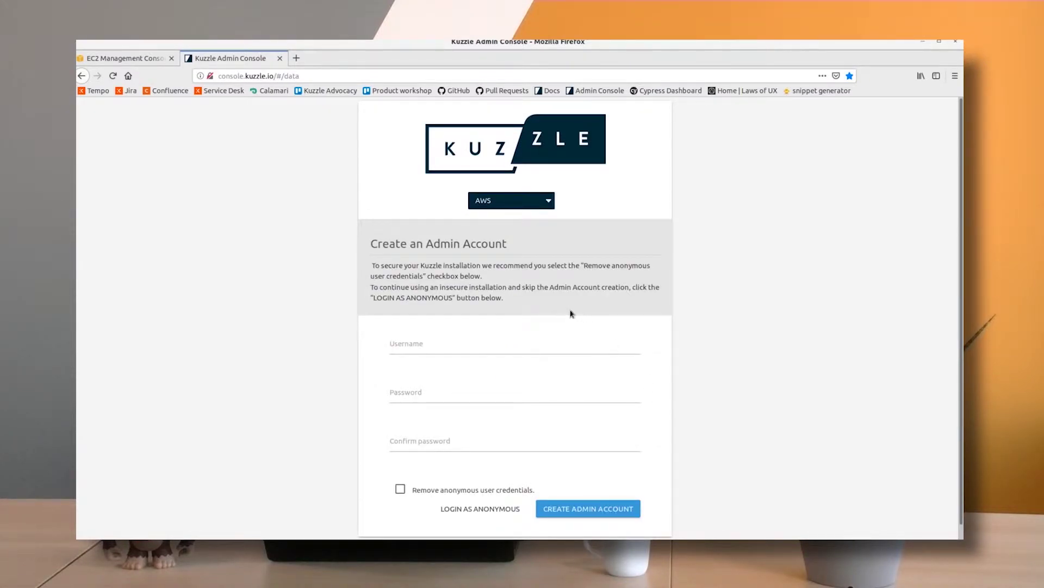
# Step: Bring up the login form for the AWS connection and enter ec2-user as the login
pyautogui.click(475, 508)
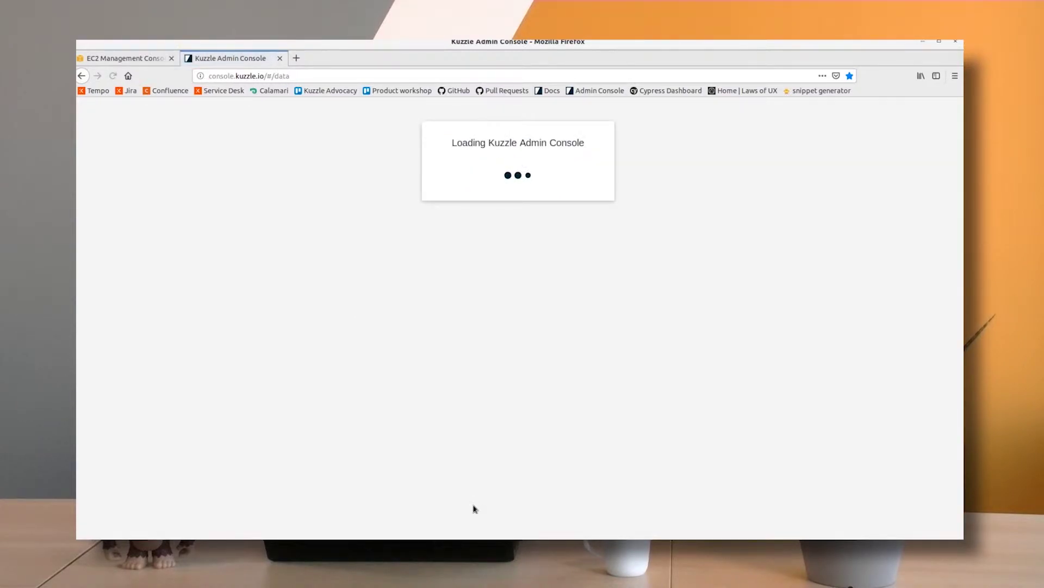
pyautogui.click(318, 408)
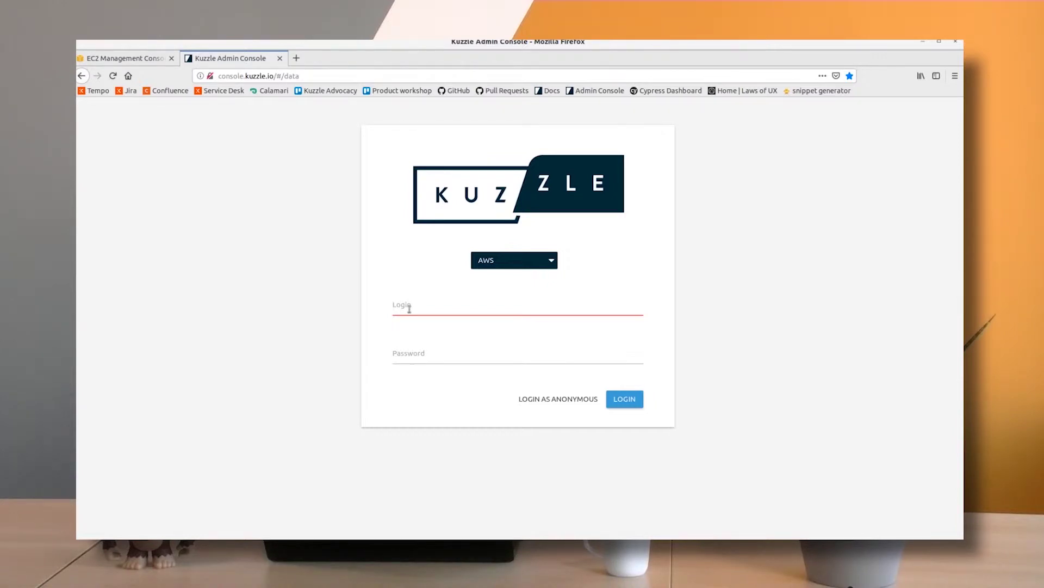
pyautogui.click(410, 308)
pyautogui.write('e')
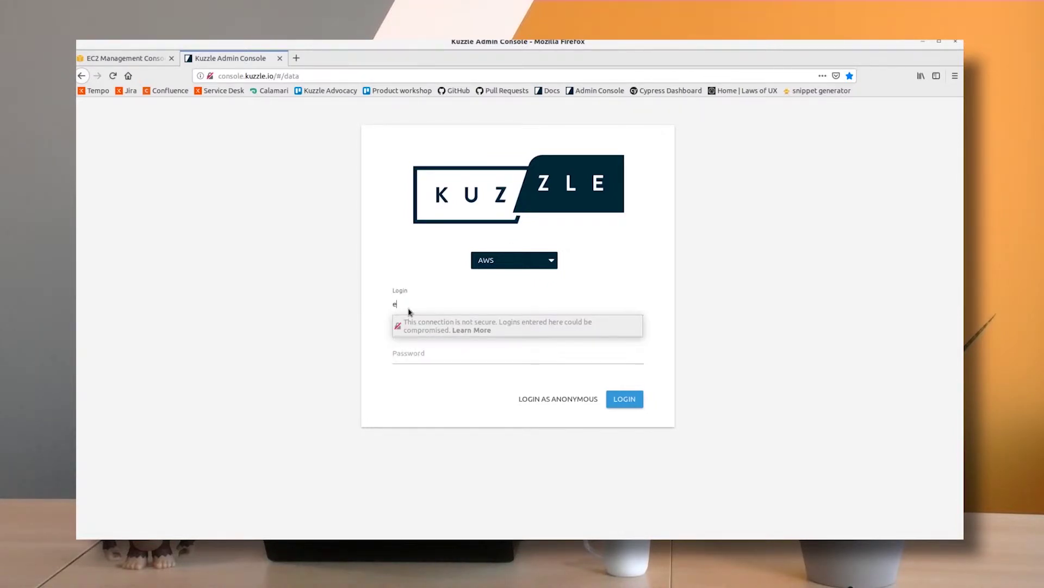
pyautogui.write('c2-user')
pyautogui.click(411, 353)
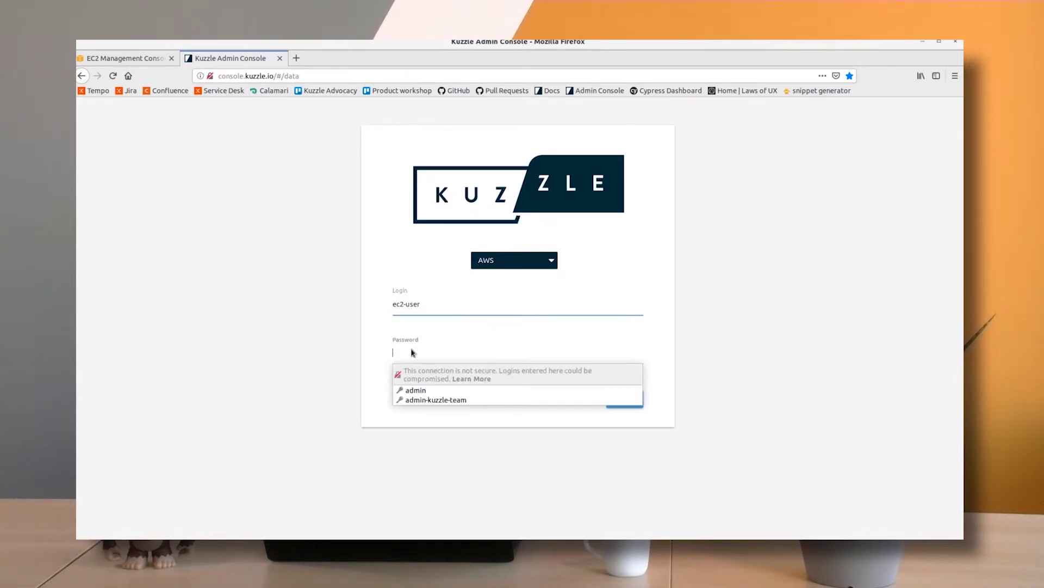
# Step: Copy the new instance's ID from the EC2 console into the Kuzzle password field and log in
pyautogui.click(150, 66)
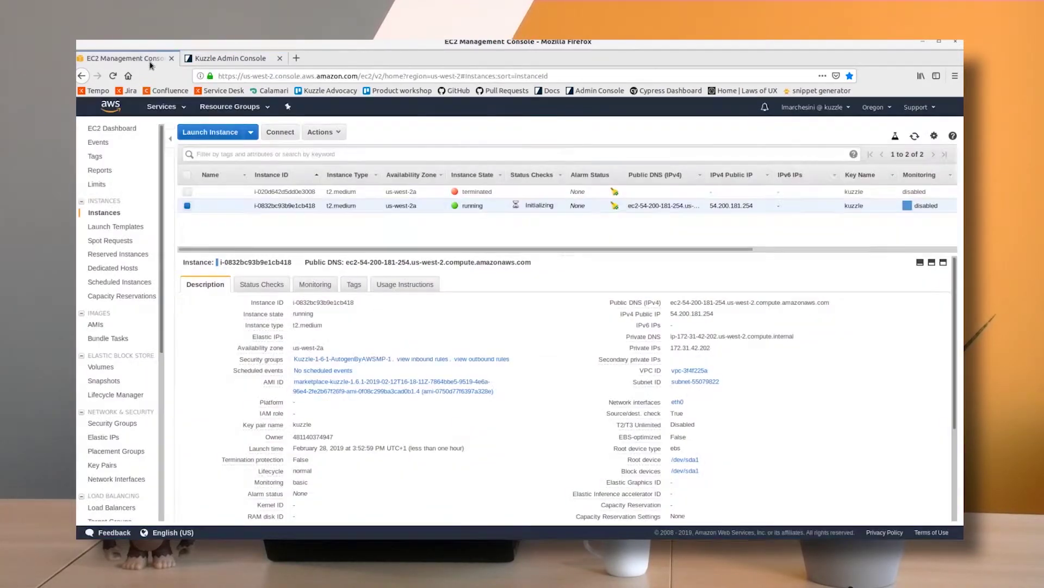
pyautogui.click(362, 304)
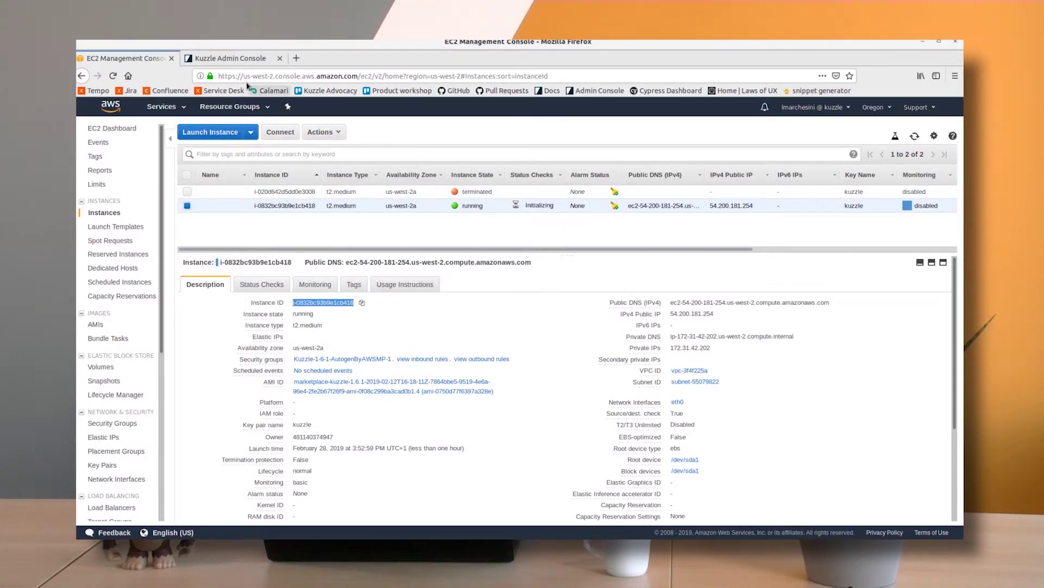
pyautogui.click(240, 58)
pyautogui.hotkey('ctrl', 'v')
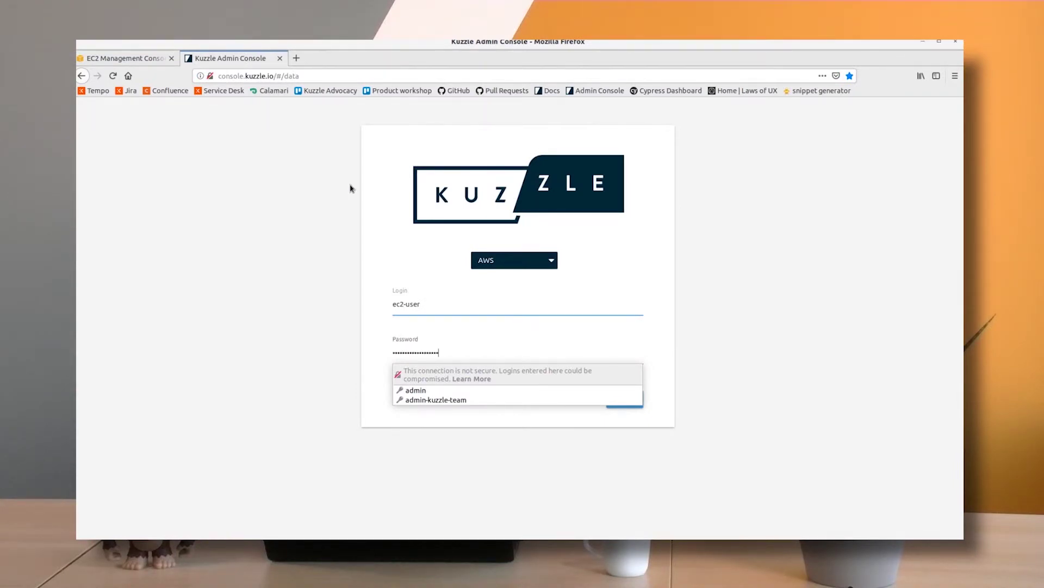
pyautogui.click(343, 373)
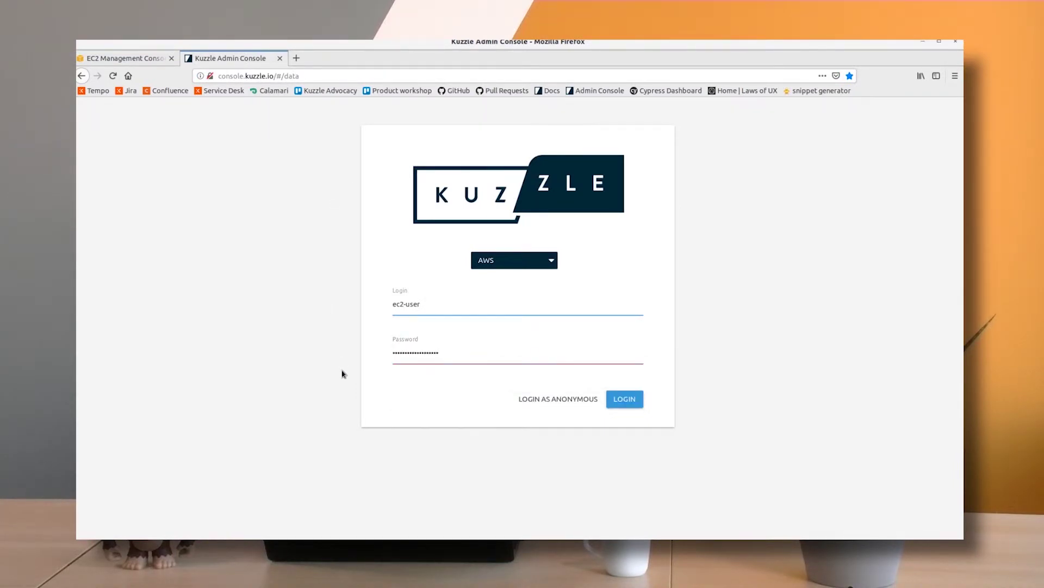
pyautogui.click(628, 407)
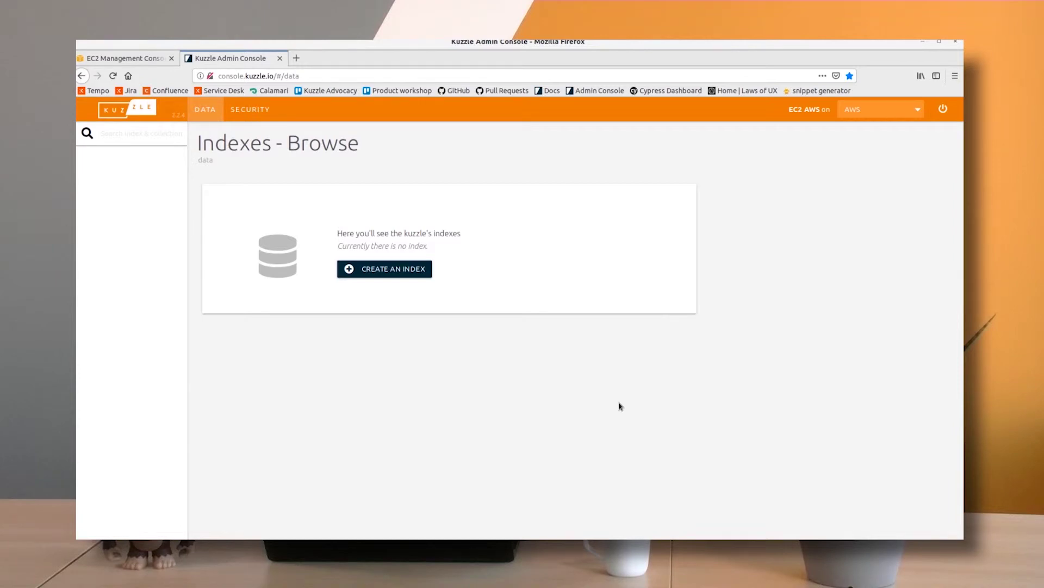
# Step: Create an index named sameindexsameindex in Kuzzle
pyautogui.click(366, 269)
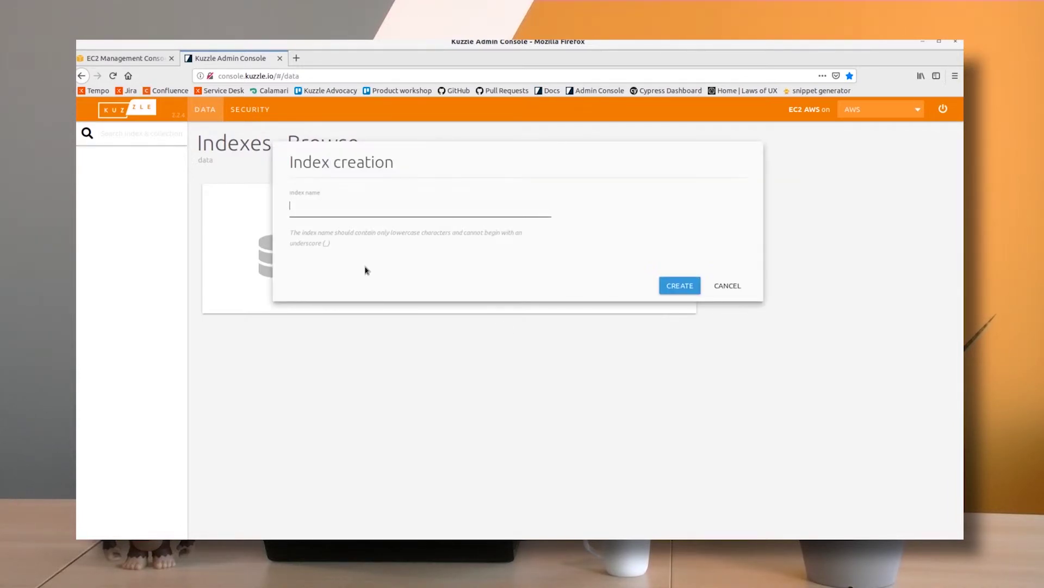
pyautogui.write('sam')
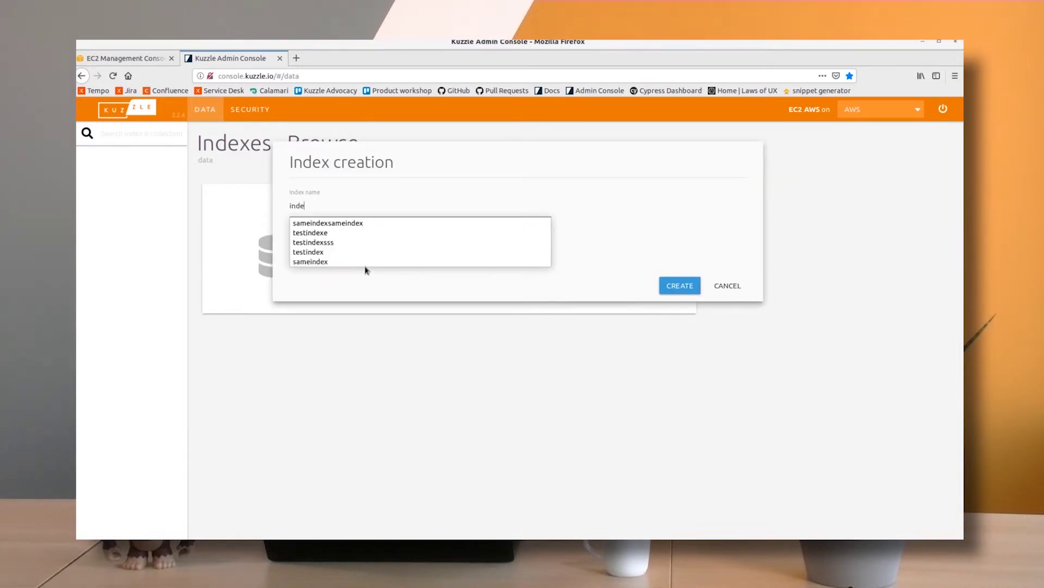
pyautogui.press('Down')
pyautogui.press('Return')
pyautogui.click(686, 288)
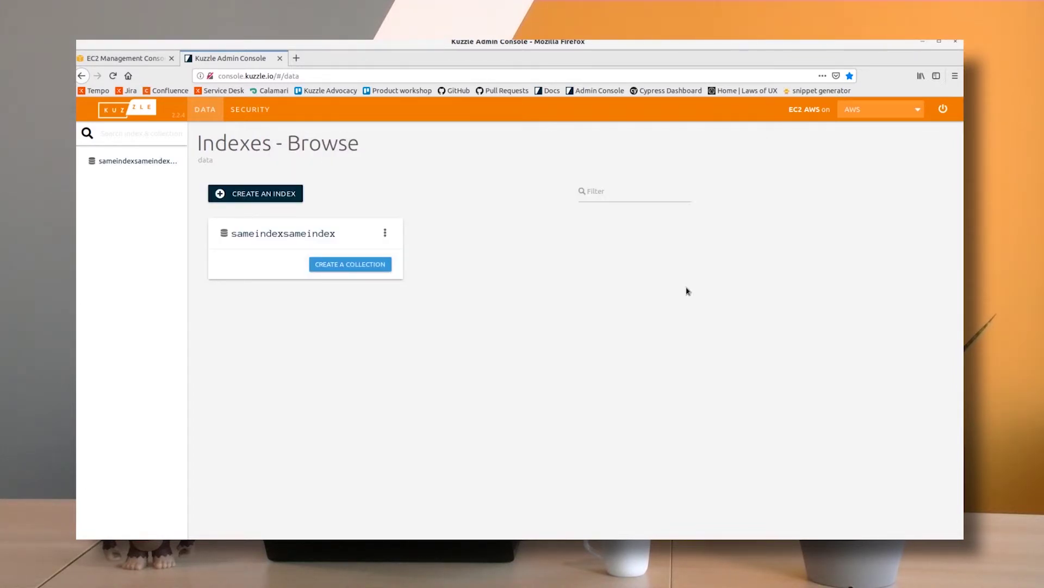
# Step: Return to the EC2 Management Console showing the Kuzzle instance's details
pyautogui.click(107, 59)
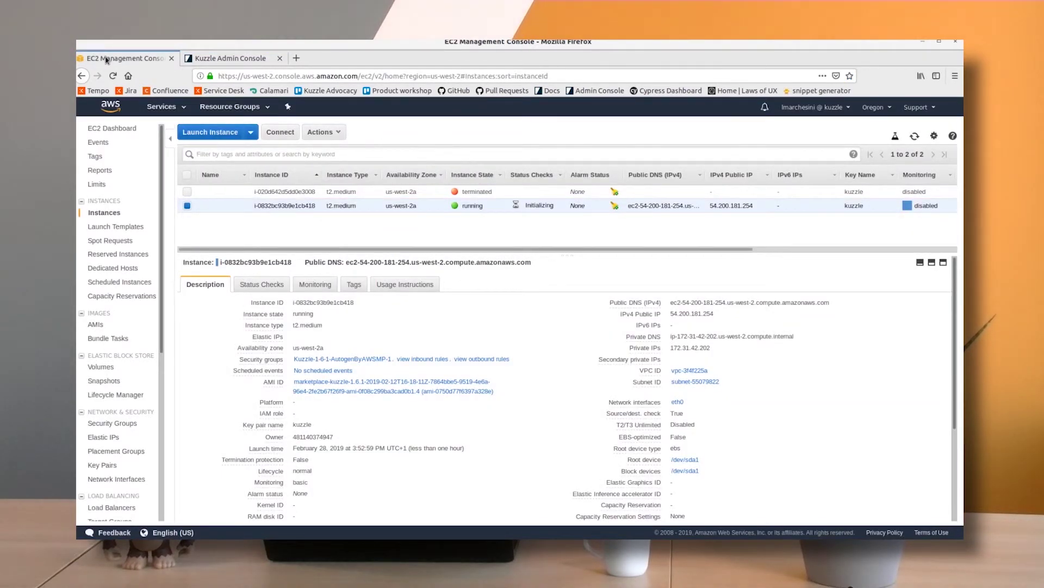